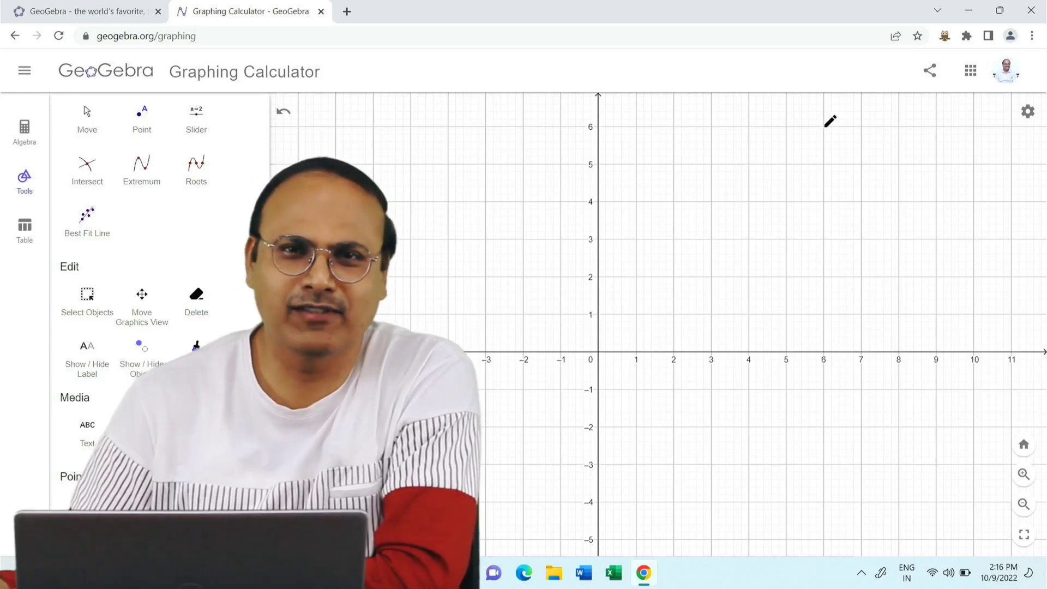
# Handwrite x = 2 and x = 4 across the top right of the grid.
pyautogui.moveTo(809, 123); pyautogui.dragTo(834, 124)
pyautogui.moveTo(826, 130); pyautogui.dragTo(859, 134)
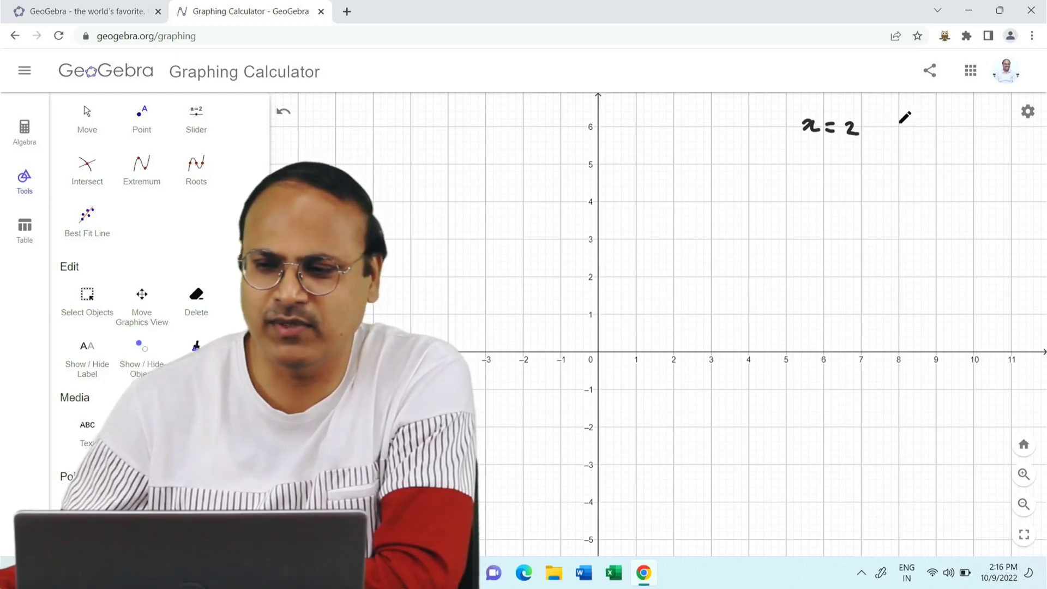
pyautogui.moveTo(895, 121)
pyautogui.mouseDown()
pyautogui.moveTo(897, 134)
pyautogui.moveTo(930, 125)
pyautogui.moveTo(962, 134)
pyautogui.mouseUp()
pyautogui.moveTo(957, 124); pyautogui.dragTo(953, 141)
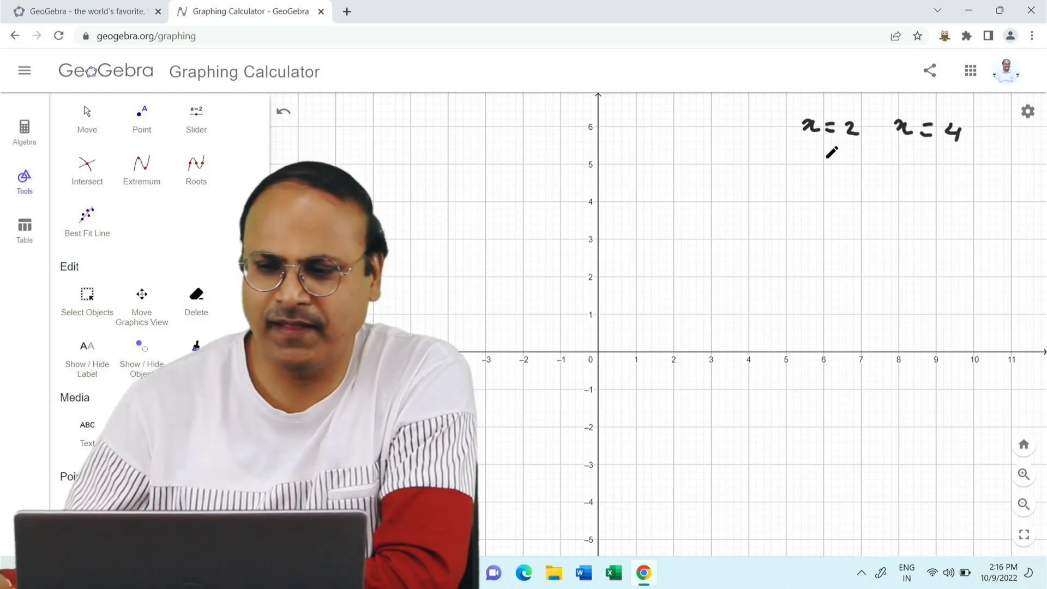
# Handwrite y = 1 and y = 5 below them and show the Algebra list.
pyautogui.moveTo(812, 159)
pyautogui.mouseDown()
pyautogui.moveTo(823, 181)
pyautogui.moveTo(849, 165)
pyautogui.mouseUp()
pyautogui.moveTo(838, 171)
pyautogui.mouseDown()
pyautogui.moveTo(920, 169)
pyautogui.moveTo(921, 183)
pyautogui.mouseUp()
pyautogui.moveTo(930, 168)
pyautogui.mouseDown()
pyautogui.moveTo(951, 158)
pyautogui.moveTo(955, 175)
pyautogui.moveTo(971, 158)
pyautogui.mouseUp()
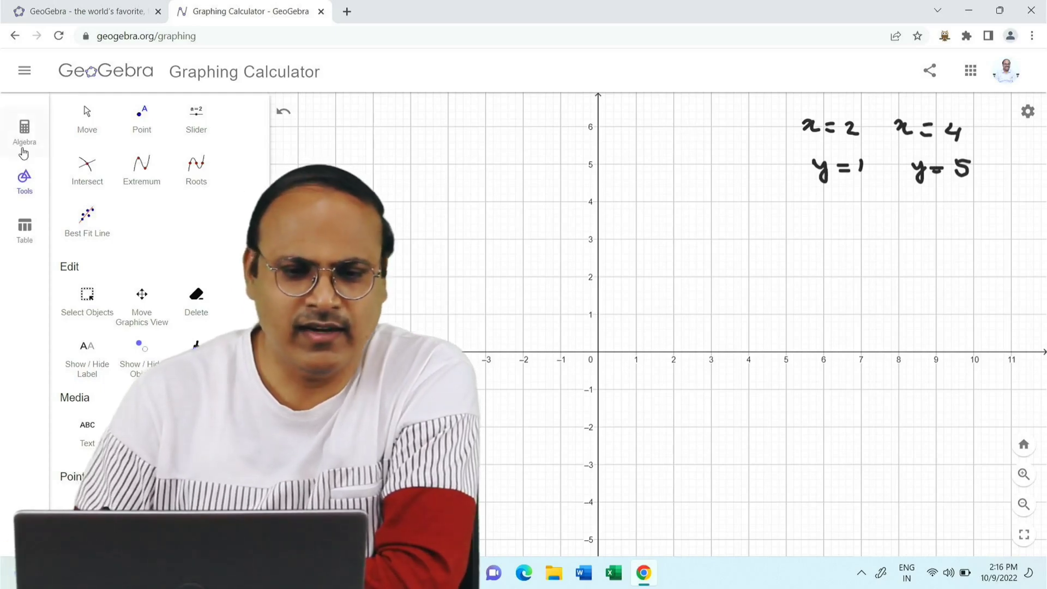
pyautogui.click(23, 143)
# Enter x = 2 and x = 4 in the Algebra input to plot two vertical lines.
pyautogui.click(115, 209)
pyautogui.write('x = 2')
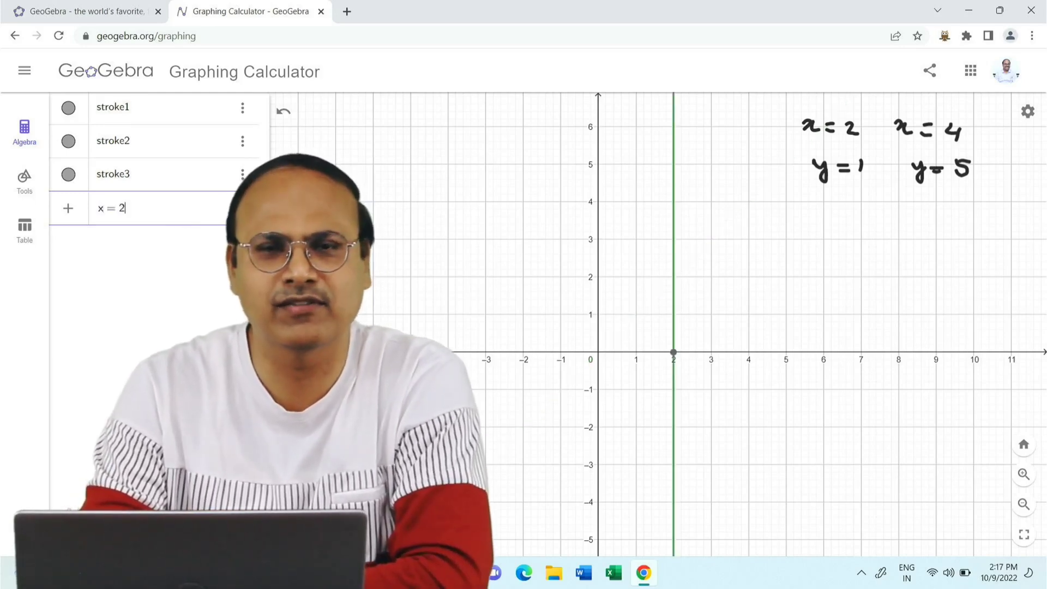
pyautogui.press('Return')
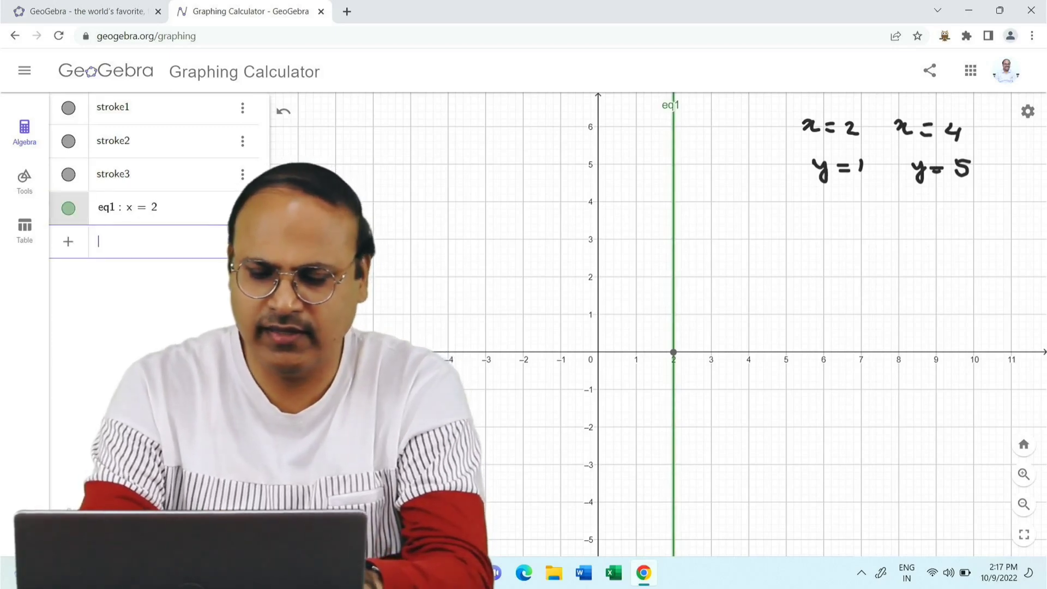
pyautogui.write('x=4')
pyautogui.press('Return')
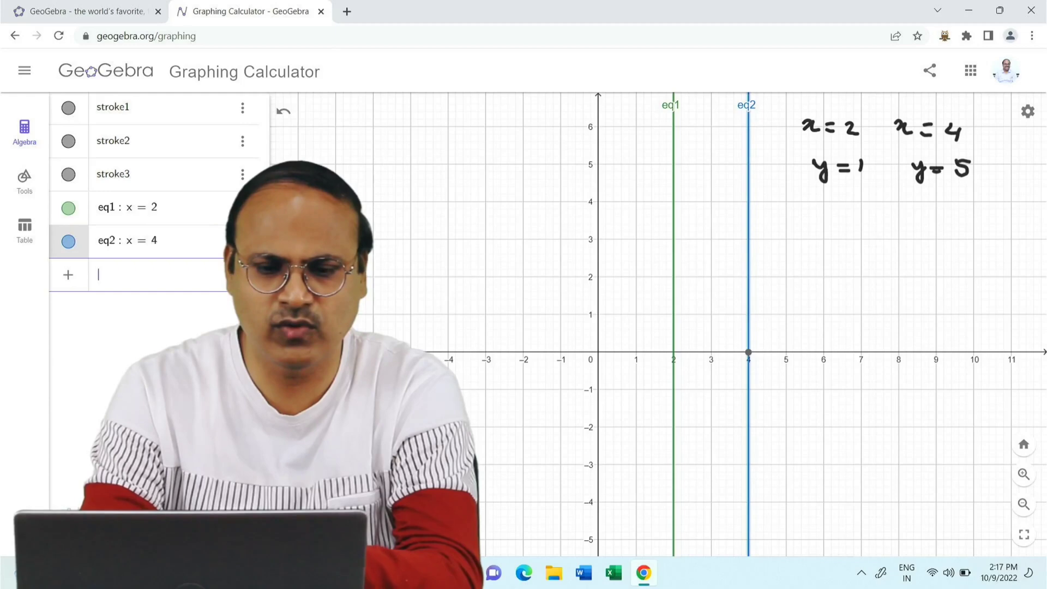
# Enter y = 1 and y = 5 to plot two horizontal lines.
pyautogui.write('y=1')
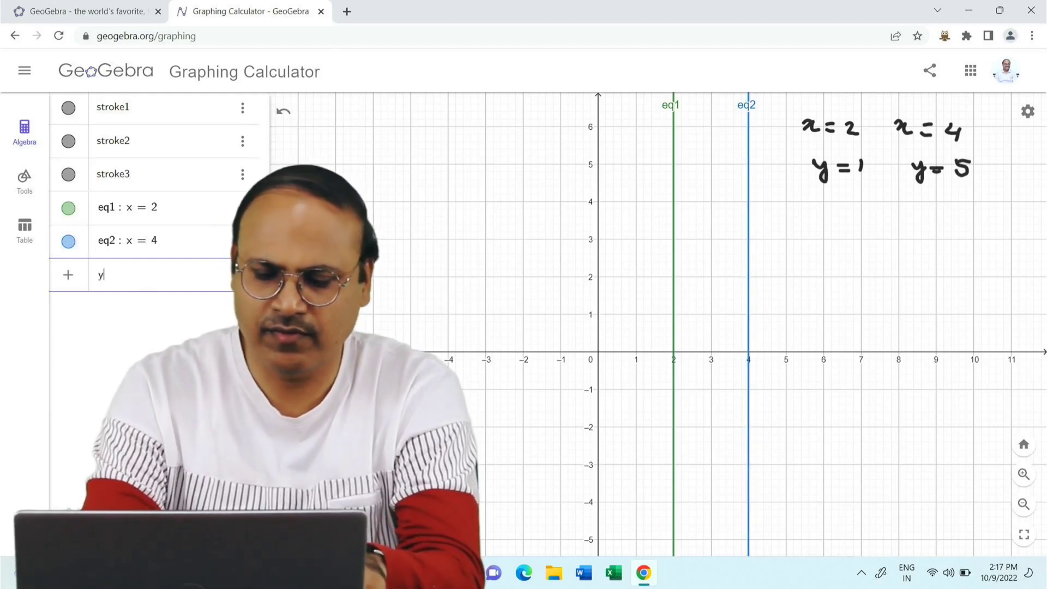
pyautogui.press('Return')
pyautogui.write('u')
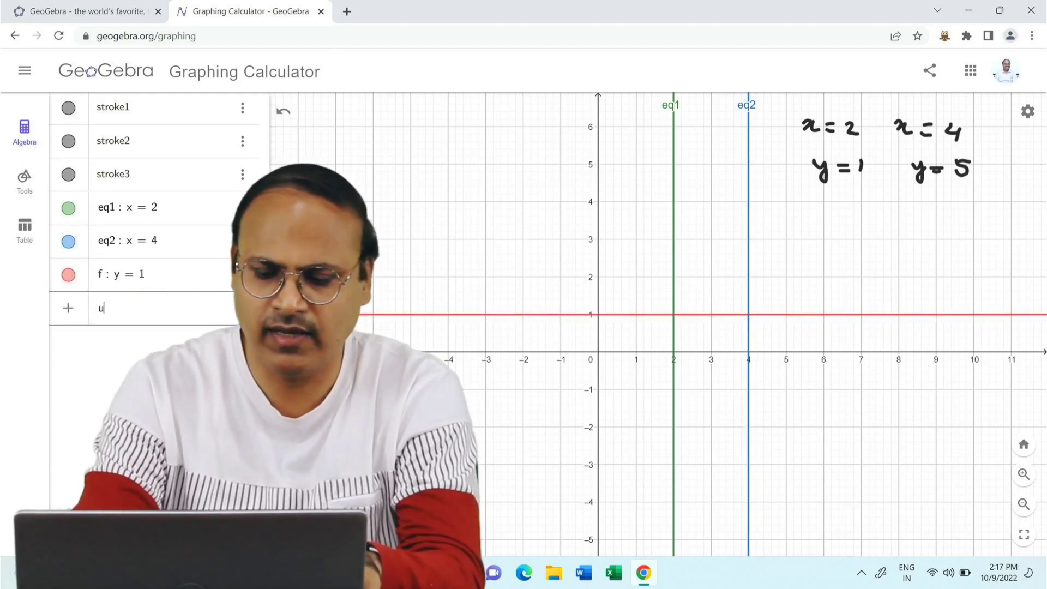
pyautogui.write('=')
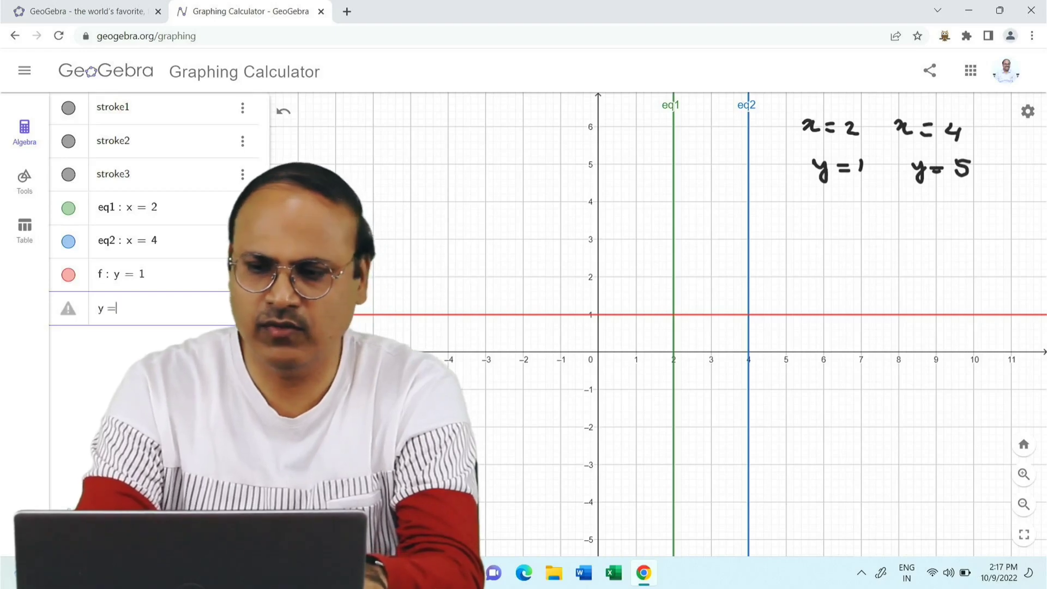
pyautogui.write('5')
pyautogui.press('Return')
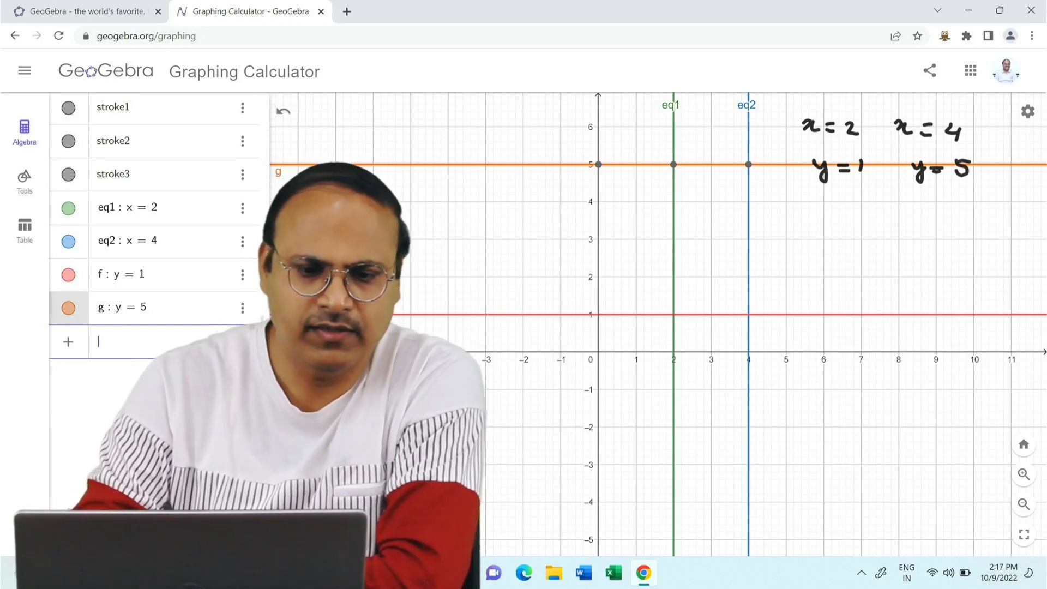
pyautogui.click(19, 180)
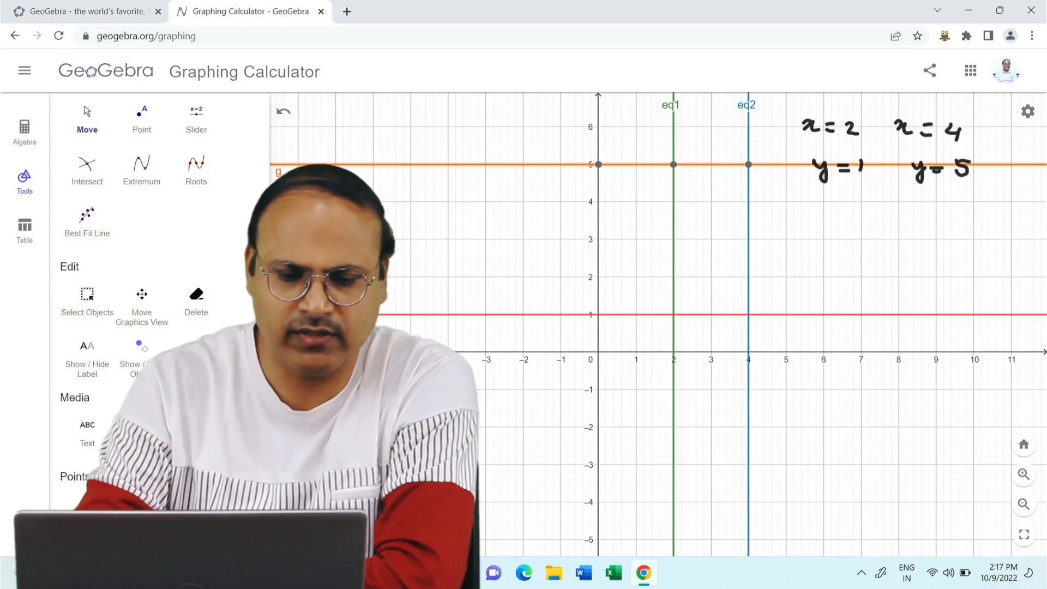
# With the Pen, underline x = 2, write x ≤ 2, and label the green line x=2 at the bottom.
pyautogui.scroll(-6, 164, 220)
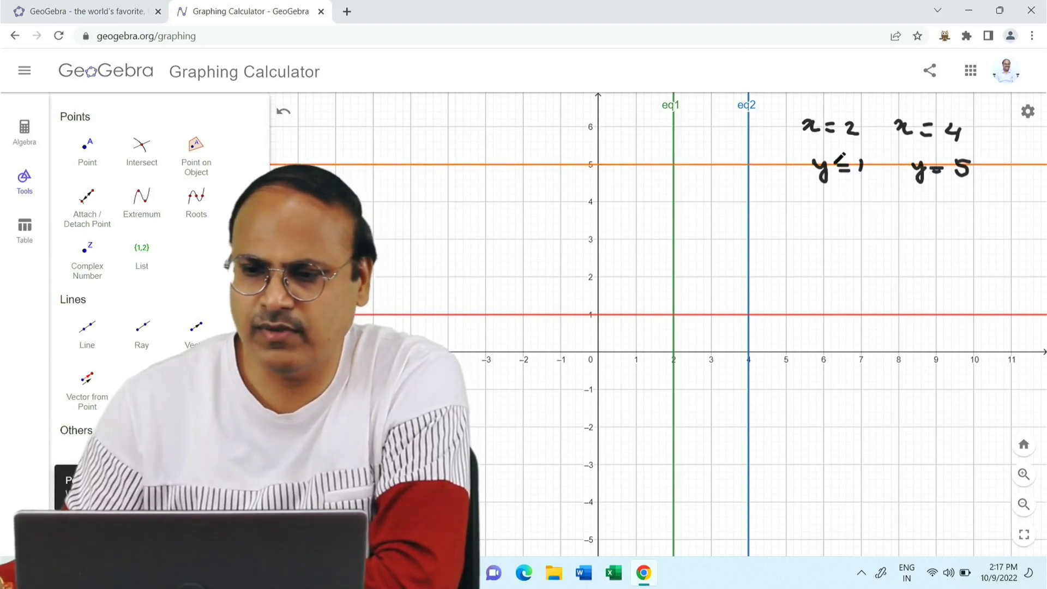
pyautogui.moveTo(833, 120)
pyautogui.mouseDown()
pyautogui.moveTo(801, 138)
pyautogui.moveTo(863, 143)
pyautogui.mouseUp()
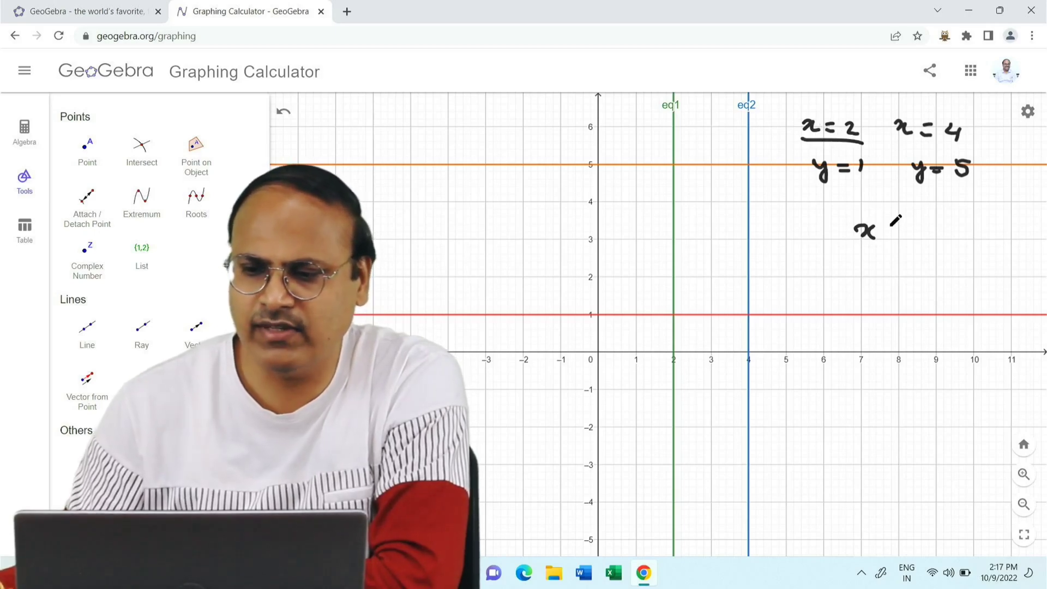
pyautogui.moveTo(903, 224)
pyautogui.mouseDown()
pyautogui.moveTo(899, 238)
pyautogui.moveTo(928, 239)
pyautogui.mouseUp()
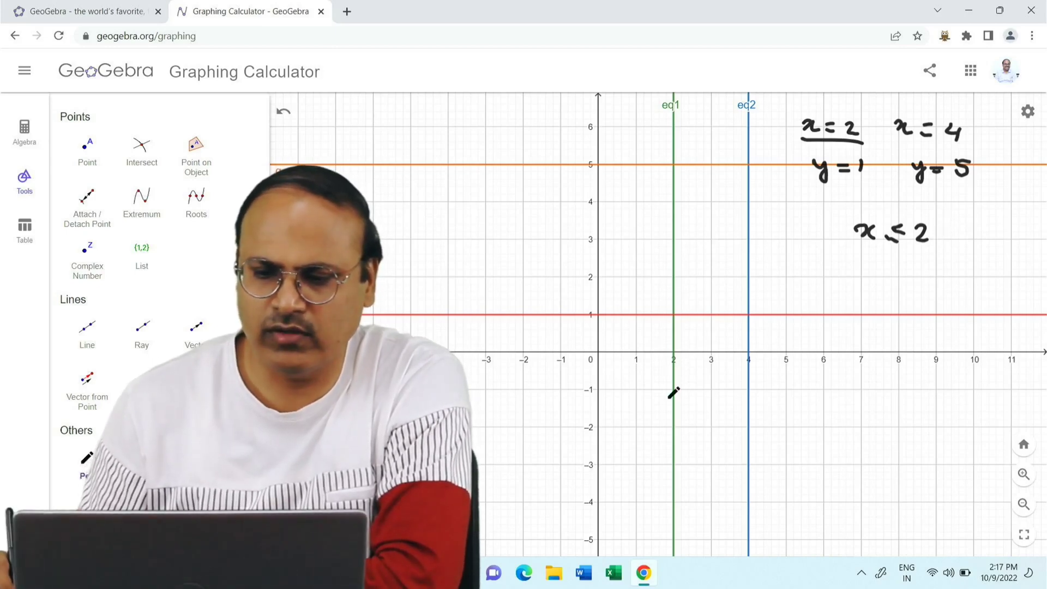
pyautogui.moveTo(653, 521)
pyautogui.mouseDown()
pyautogui.moveTo(667, 533)
pyautogui.moveTo(680, 522)
pyautogui.mouseUp()
pyautogui.moveTo(671, 530); pyautogui.dragTo(701, 533)
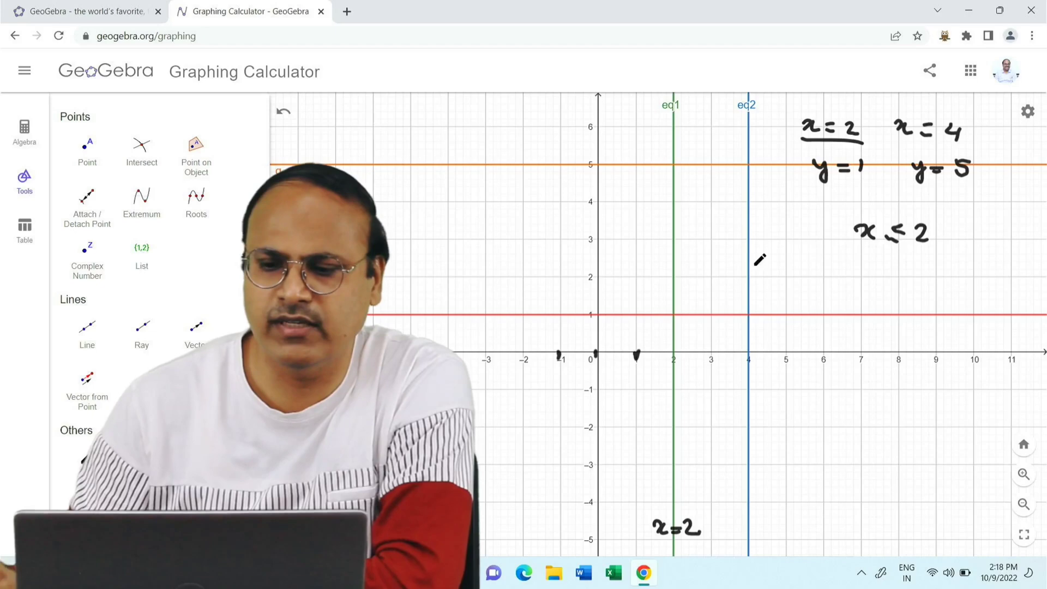
# Mark a tick at x = 1 and add handwritten notes around x ≤ 2, circling the ≤ sign.
pyautogui.moveTo(635, 352); pyautogui.dragTo(636, 359)
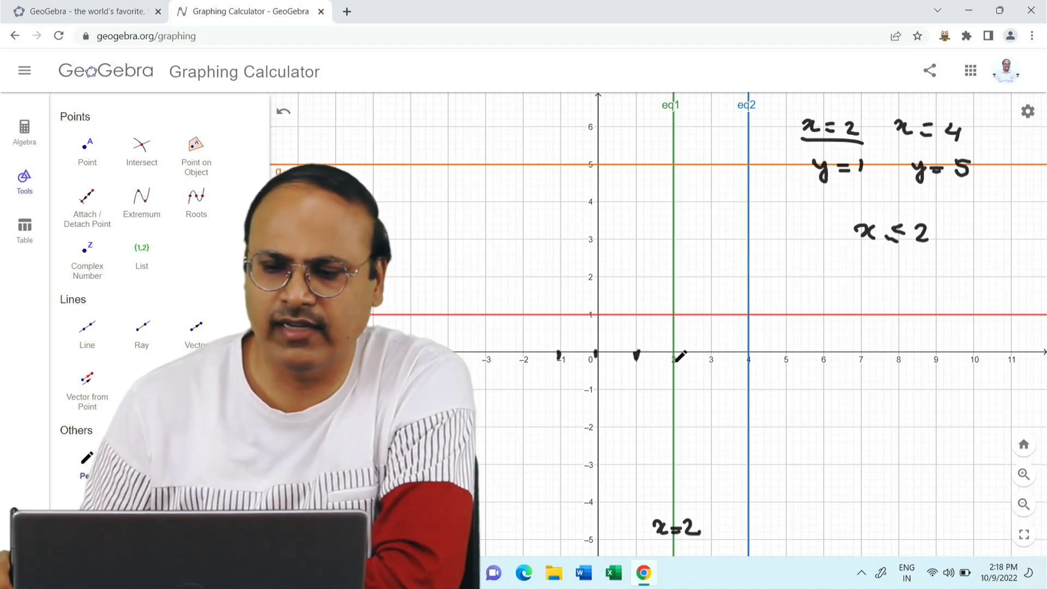
pyautogui.moveTo(656, 408); pyautogui.dragTo(484, 399)
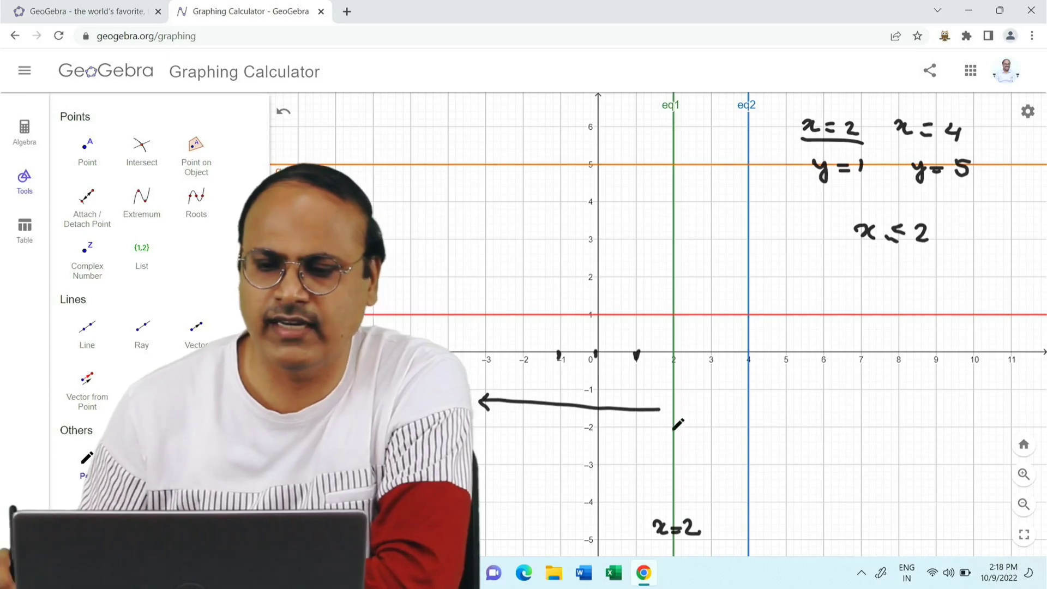
pyautogui.moveTo(906, 234); pyautogui.dragTo(889, 235)
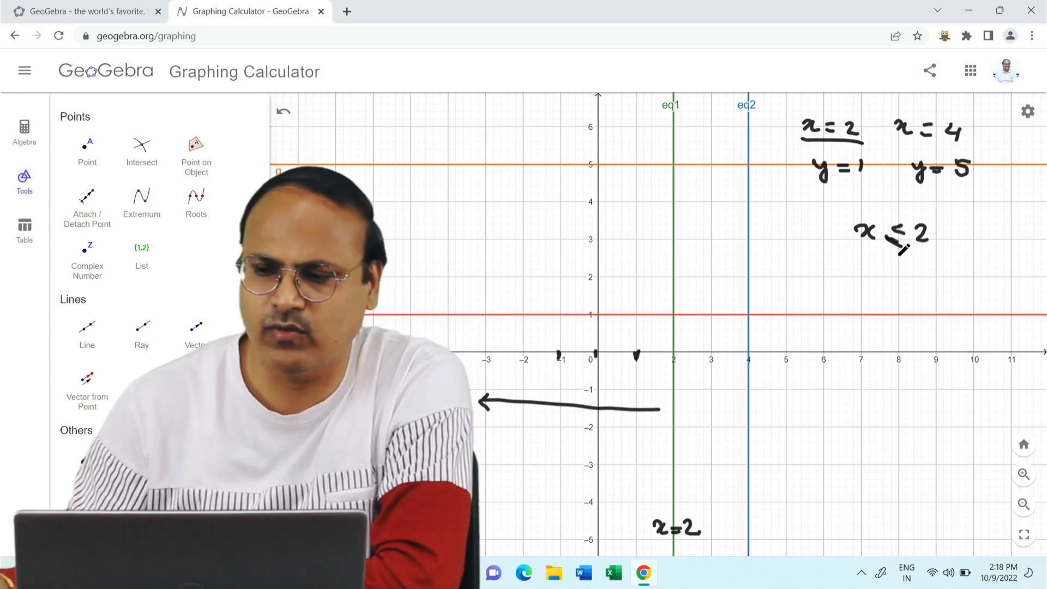
pyautogui.moveTo(867, 266); pyautogui.dragTo(879, 281)
pyautogui.moveTo(884, 265)
pyautogui.mouseDown()
pyautogui.moveTo(872, 280)
pyautogui.moveTo(923, 282)
pyautogui.moveTo(955, 266)
pyautogui.moveTo(954, 283)
pyautogui.moveTo(984, 274)
pyautogui.mouseUp()
pyautogui.moveTo(974, 282); pyautogui.dragTo(1003, 285)
pyautogui.moveTo(941, 267); pyautogui.dragTo(952, 262)
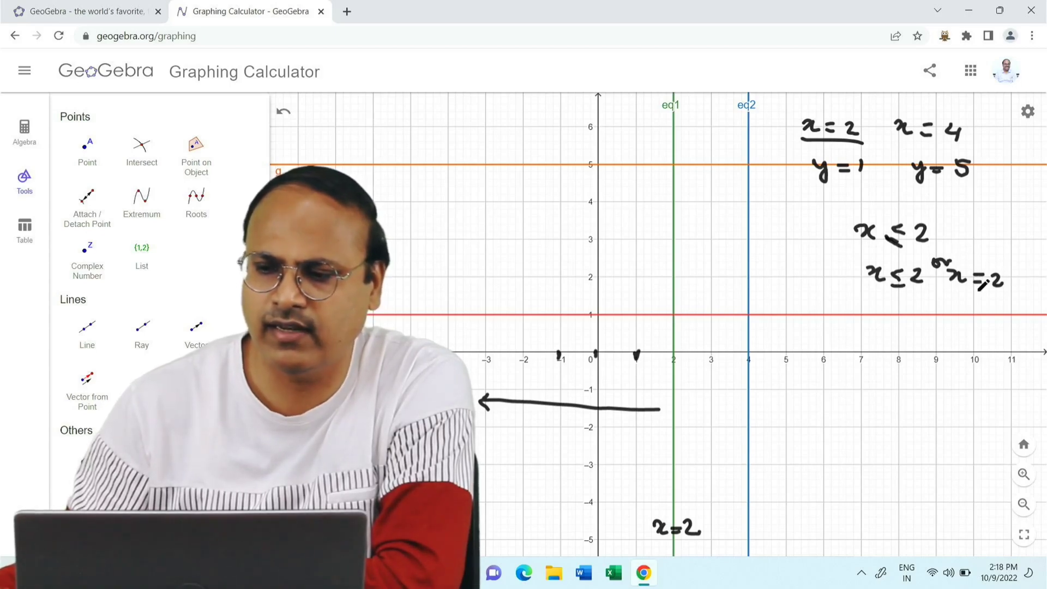
pyautogui.moveTo(892, 254)
pyautogui.mouseDown()
pyautogui.moveTo(910, 228)
pyautogui.moveTo(890, 216)
pyautogui.moveTo(878, 232)
pyautogui.moveTo(906, 255)
pyautogui.mouseUp()
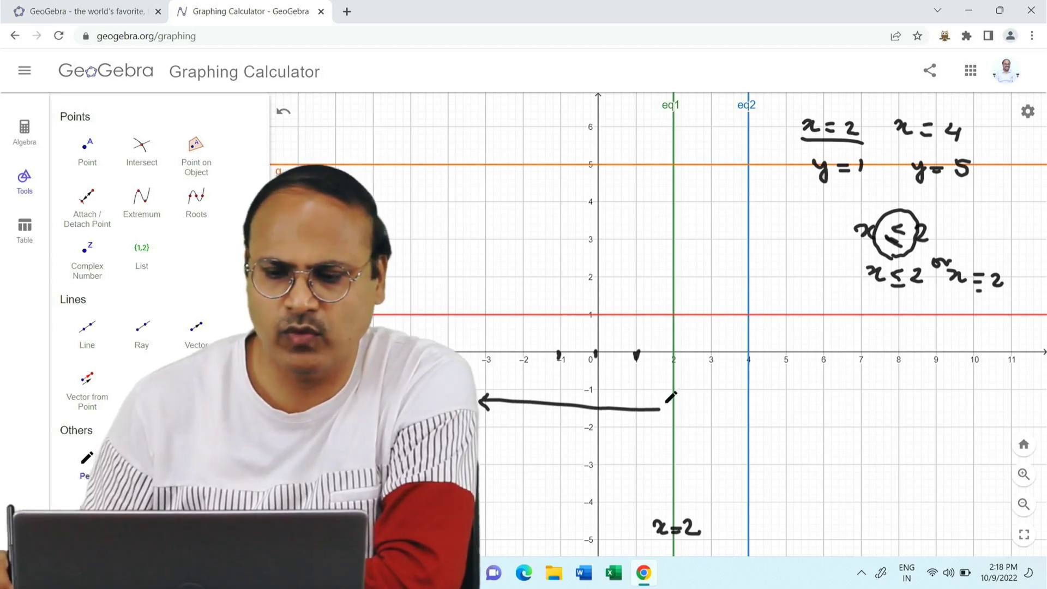
# Hatch the region left of x = 2 from the bottom of the grid up to y = 4.
pyautogui.moveTo(672, 504); pyautogui.dragTo(542, 493)
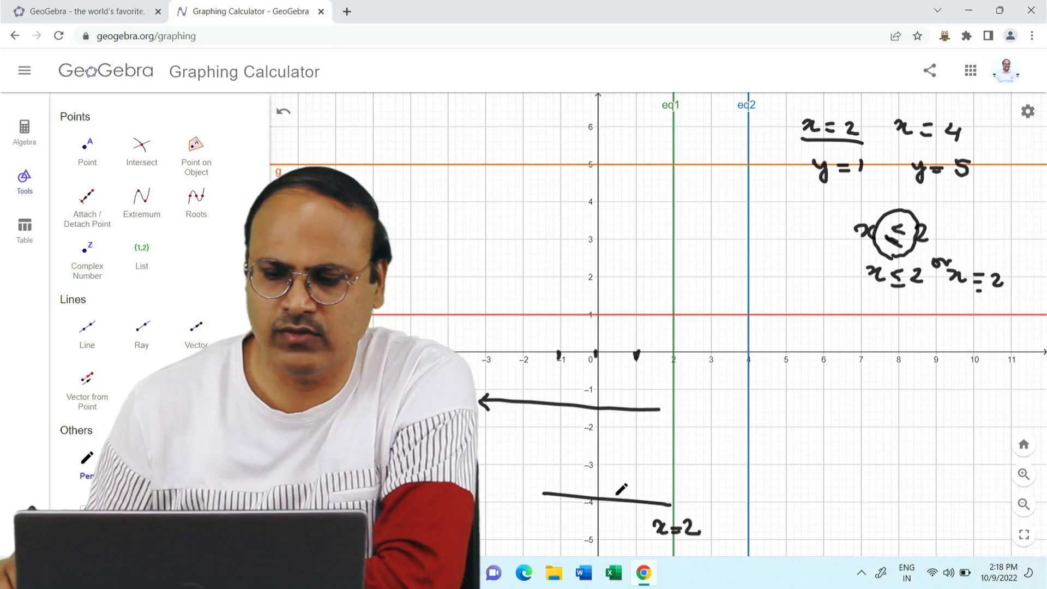
pyautogui.moveTo(674, 491); pyautogui.dragTo(550, 476)
pyautogui.moveTo(676, 464); pyautogui.dragTo(562, 450)
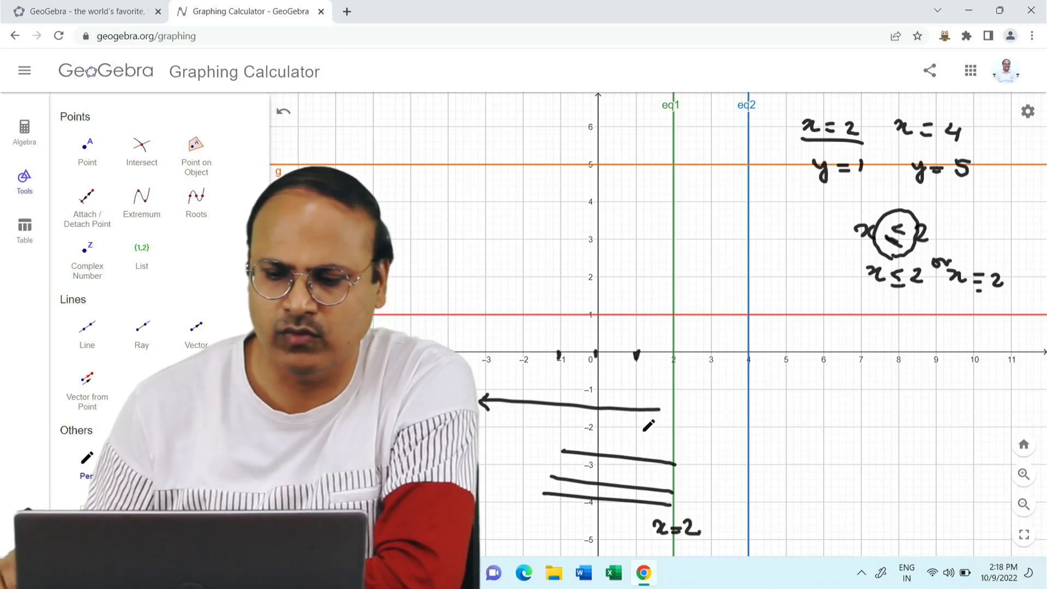
pyautogui.moveTo(677, 385); pyautogui.dragTo(533, 358)
pyautogui.moveTo(669, 322); pyautogui.dragTo(538, 315)
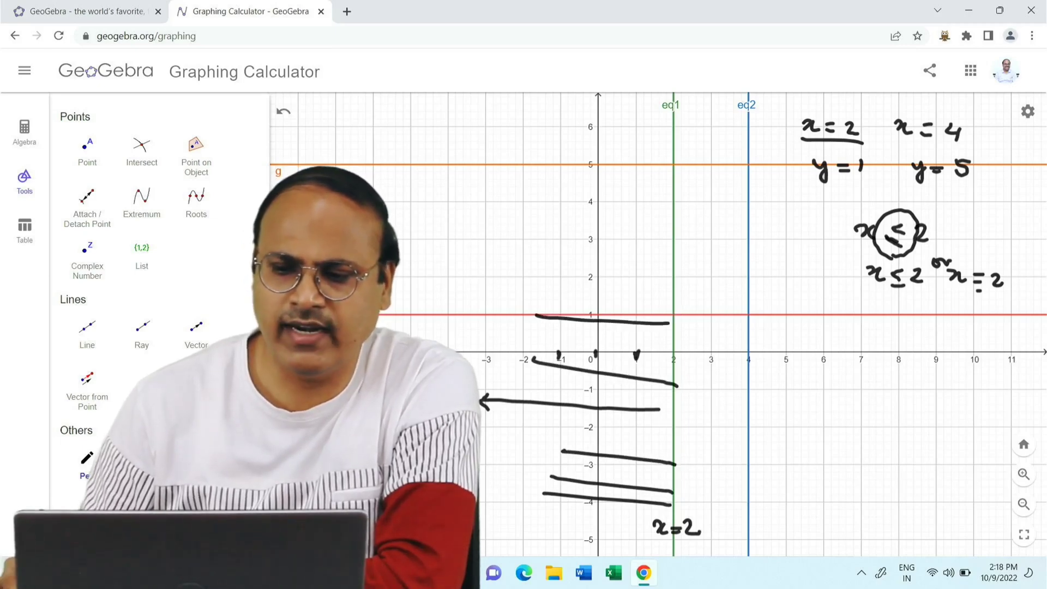
pyautogui.moveTo(671, 274); pyautogui.dragTo(528, 266)
pyautogui.moveTo(673, 235); pyautogui.dragTo(537, 231)
pyautogui.moveTo(674, 201); pyautogui.dragTo(523, 202)
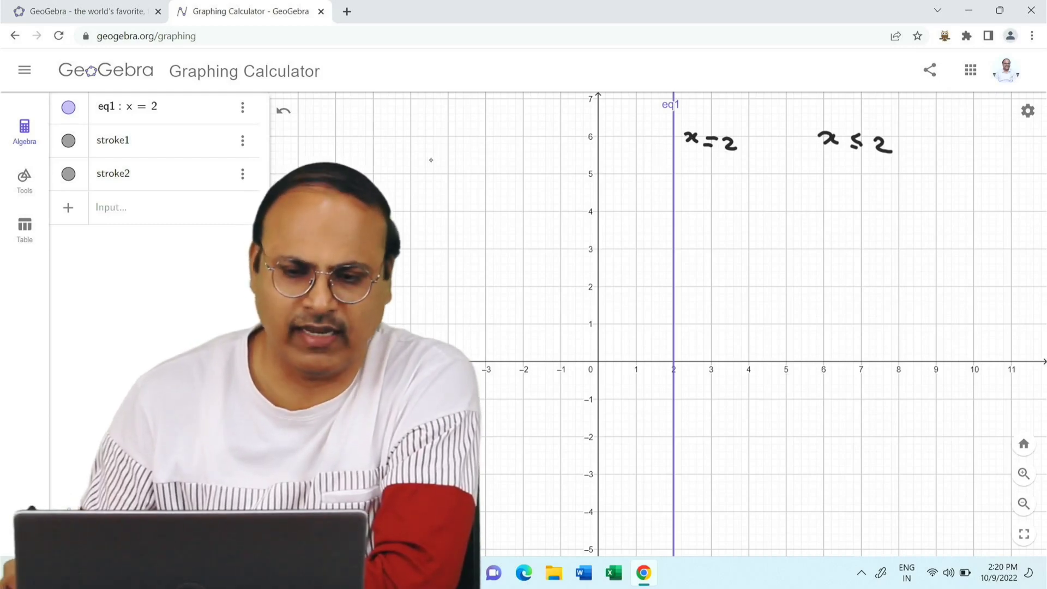
# Graph x<=2 from the Algebra input so everything left of x = 2 shades blue.
pyautogui.click(132, 208)
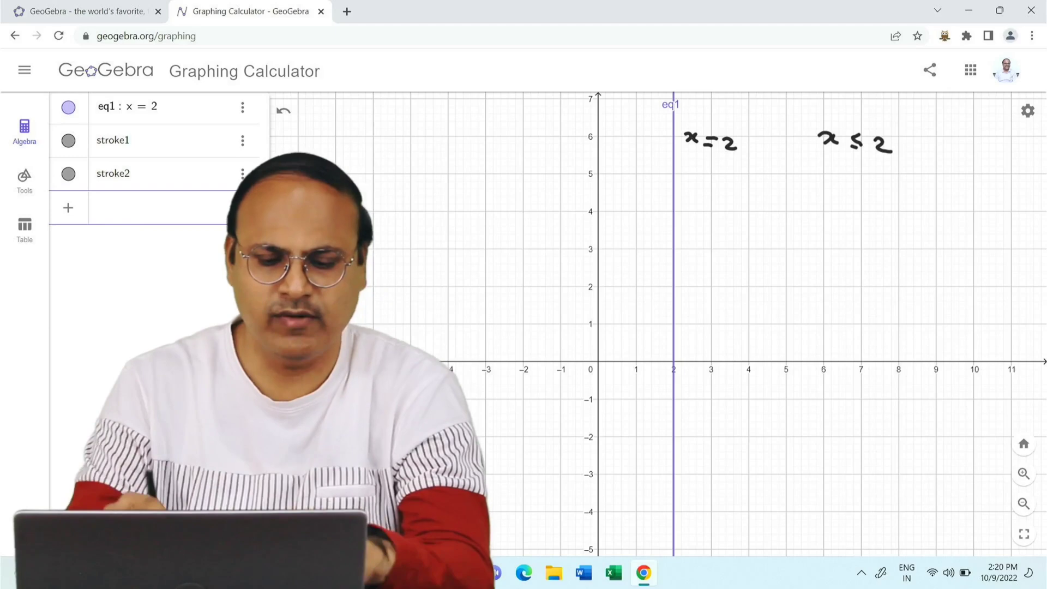
pyautogui.write('x')
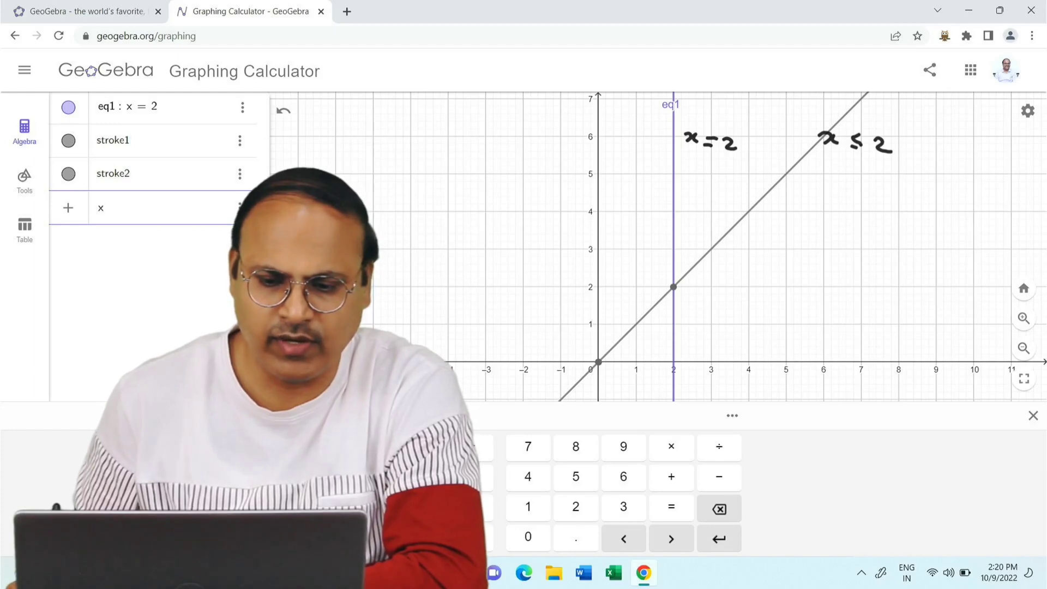
pyautogui.write('<=2')
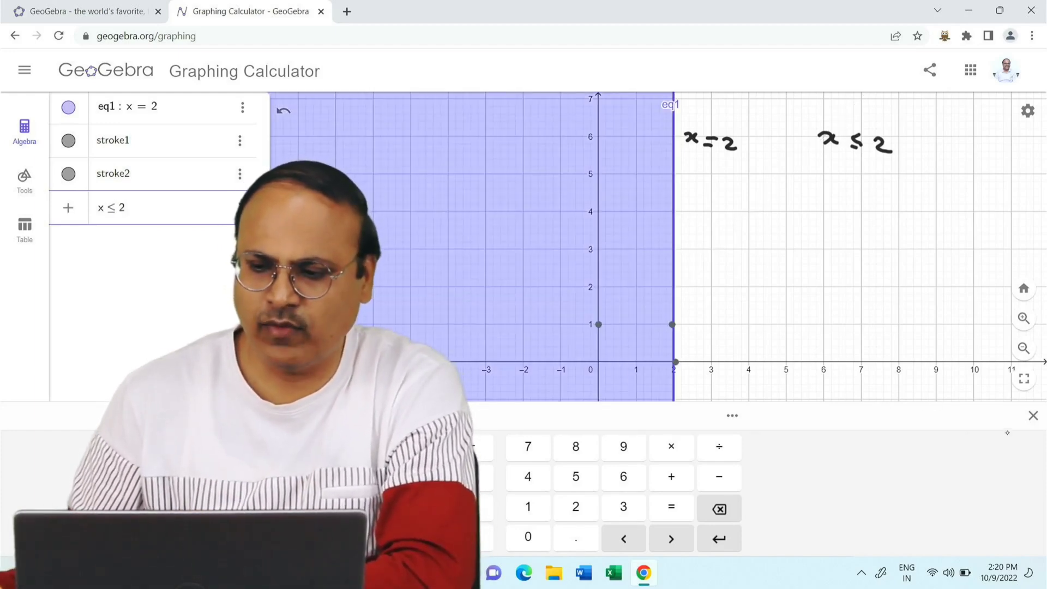
pyautogui.click(1033, 417)
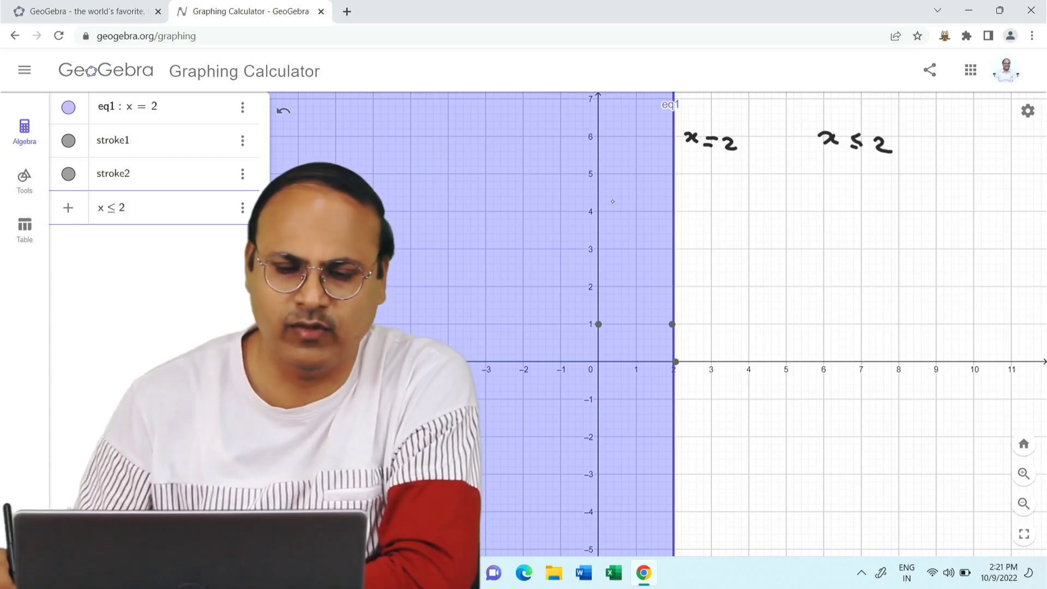
# Using the Pen tool from Others, write x ≤ 2 in the upper-left shaded area.
pyautogui.click(26, 177)
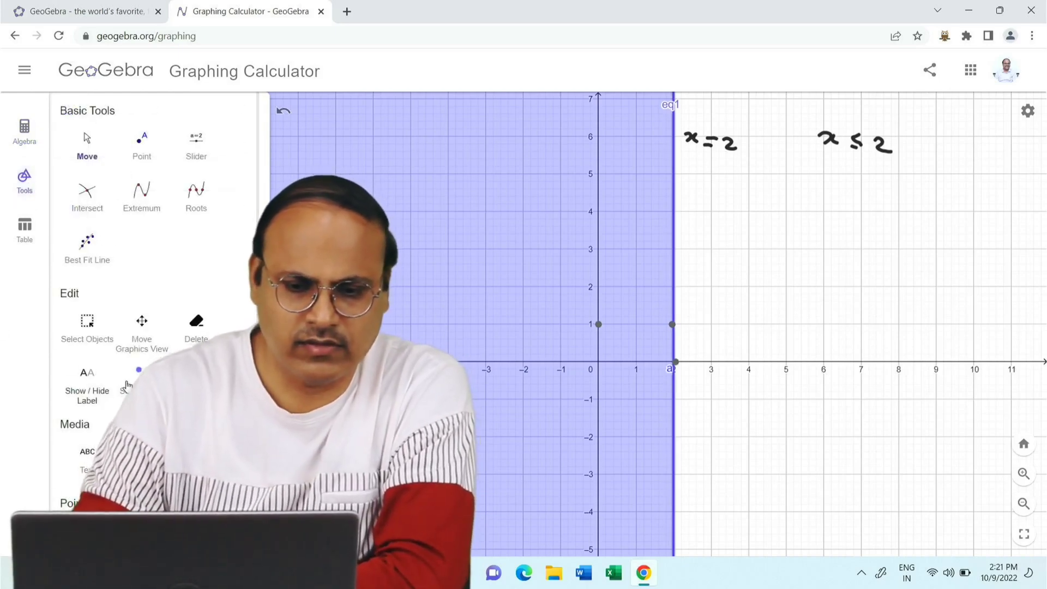
pyautogui.scroll(-7, 158, 300)
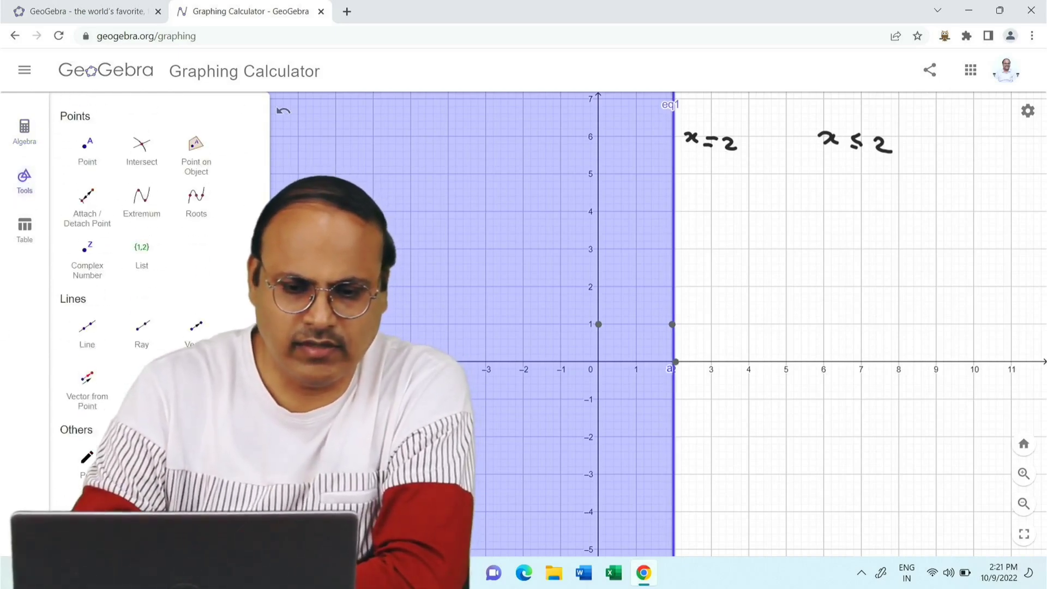
pyautogui.click(81, 468)
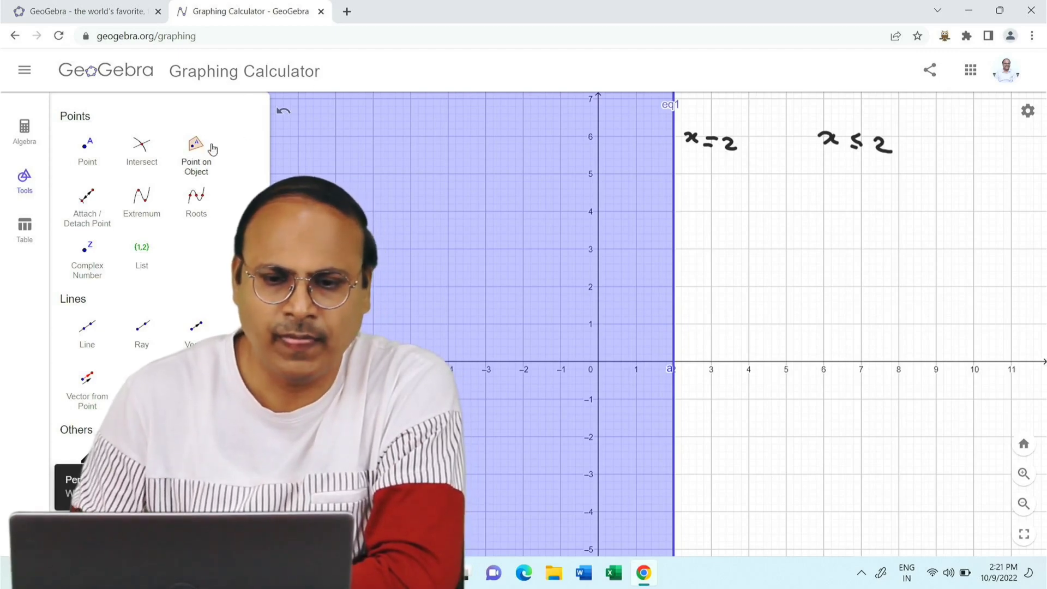
pyautogui.moveTo(361, 192); pyautogui.dragTo(386, 208)
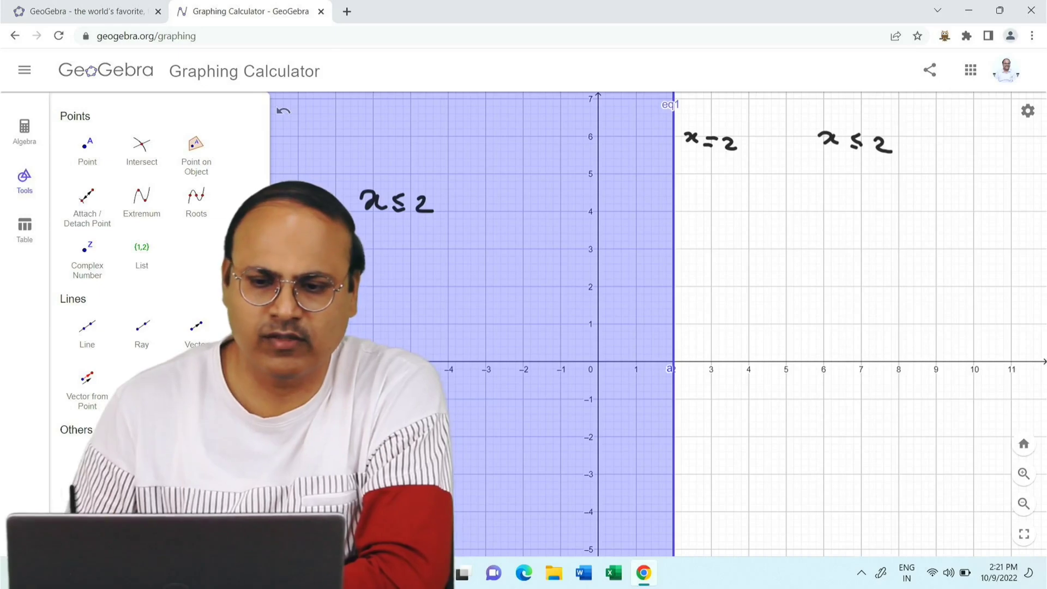